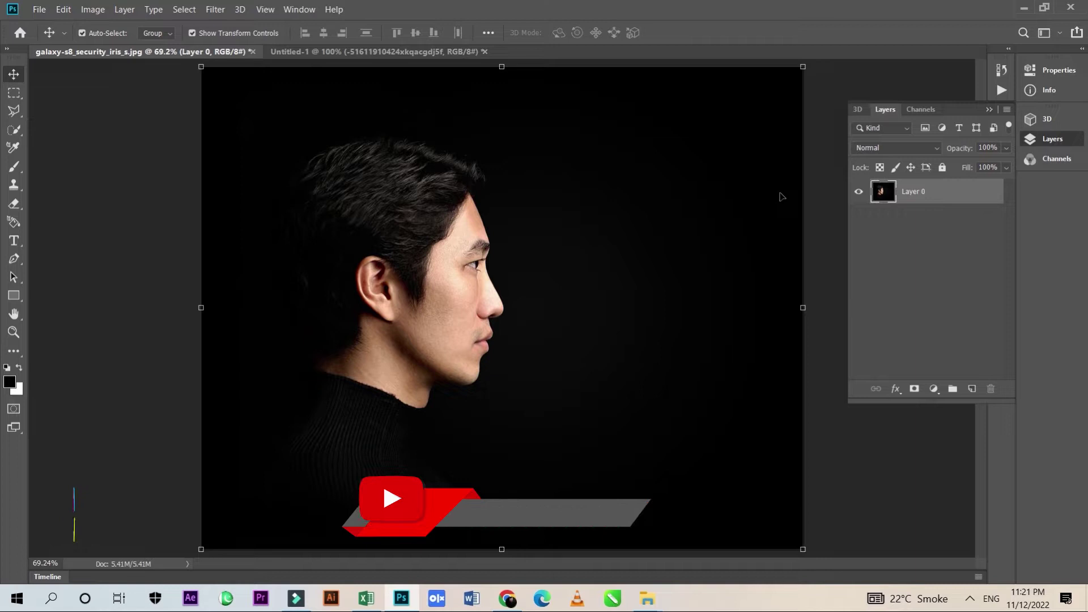
Drag the red heart icon from Untitled-1 into the portrait and place it upper right of the face
{"action": "left_click", "coordinate": [381, 51]}
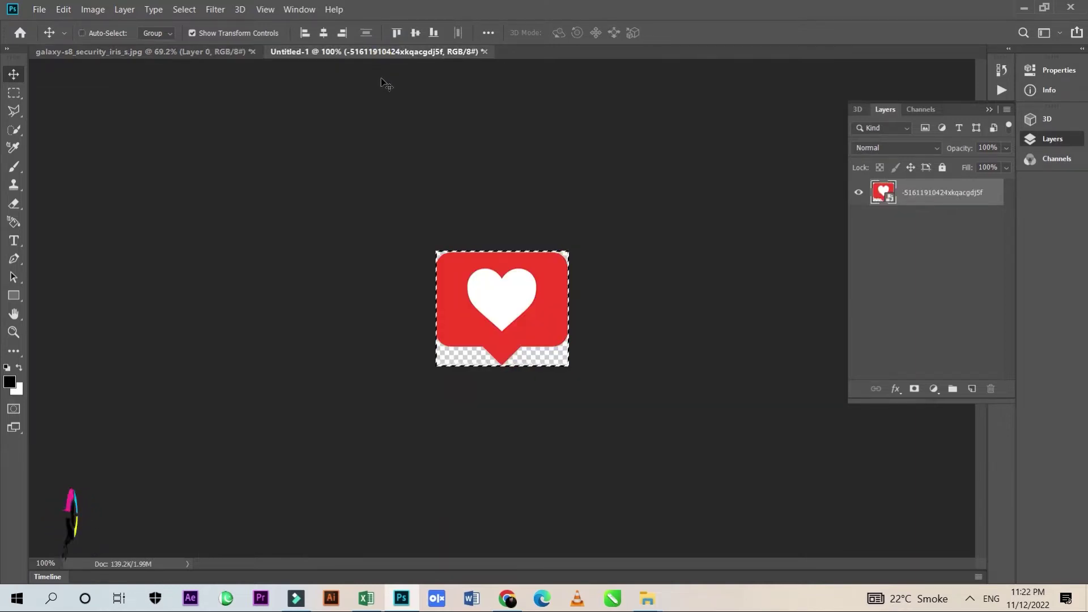
{"action": "left_click", "coordinate": [203, 55]}
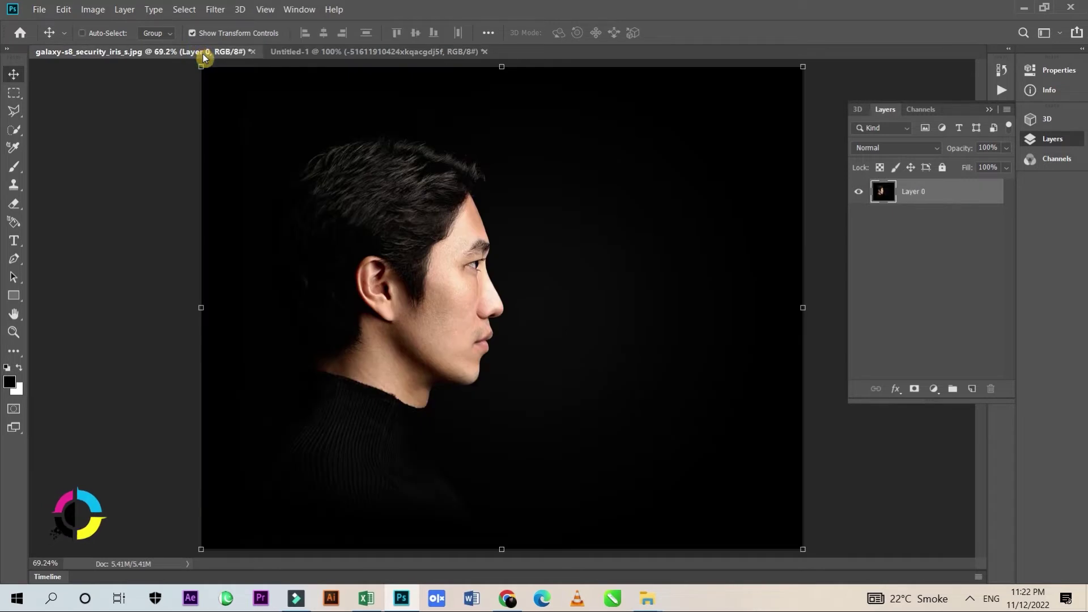
{"action": "left_click_drag", "start_coordinate": [203, 55], "coordinate": [534, 237]}
{"action": "left_click_drag", "start_coordinate": [538, 294], "coordinate": [704, 214]}
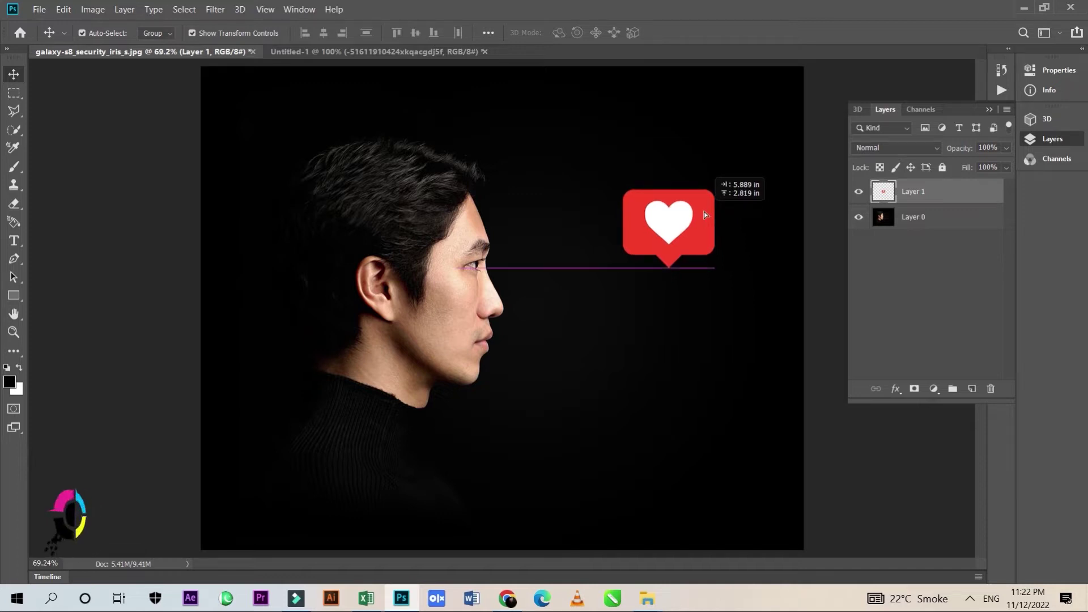
{"action": "left_click_drag", "start_coordinate": [703, 213], "coordinate": [695, 214]}
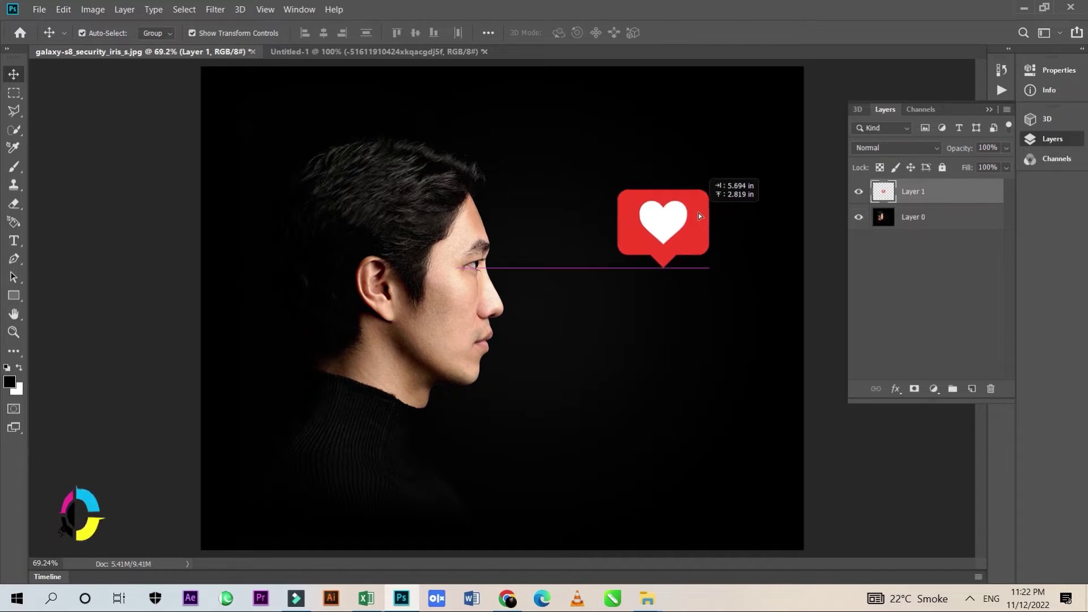
Convert Layer 1 to a Smart Object, group it as Group 1, and reselect Layer 1
{"action": "right_click", "coordinate": [926, 193]}
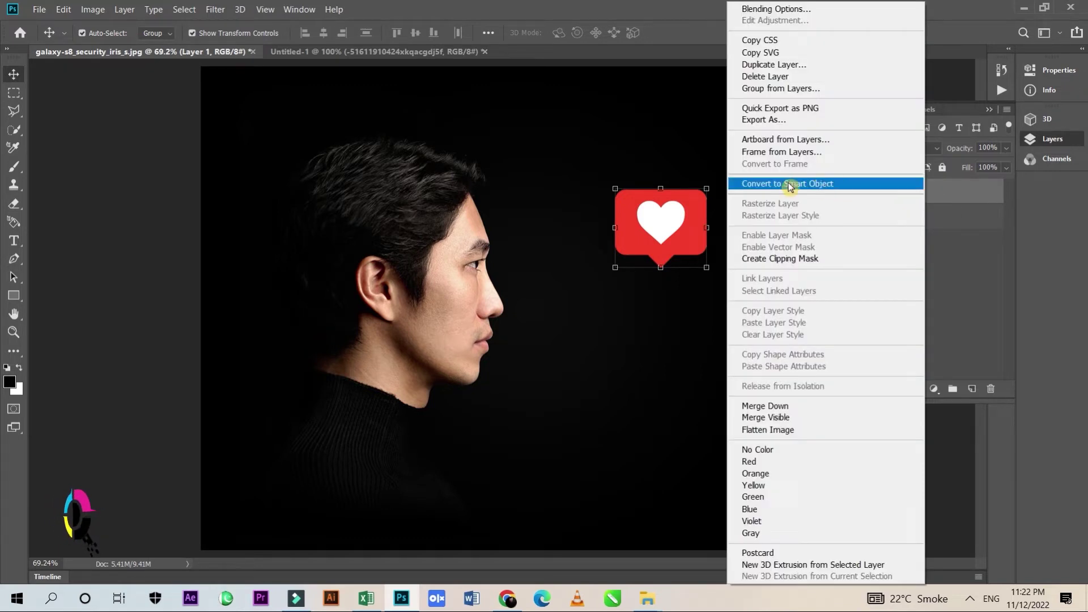
{"action": "left_click", "coordinate": [814, 185]}
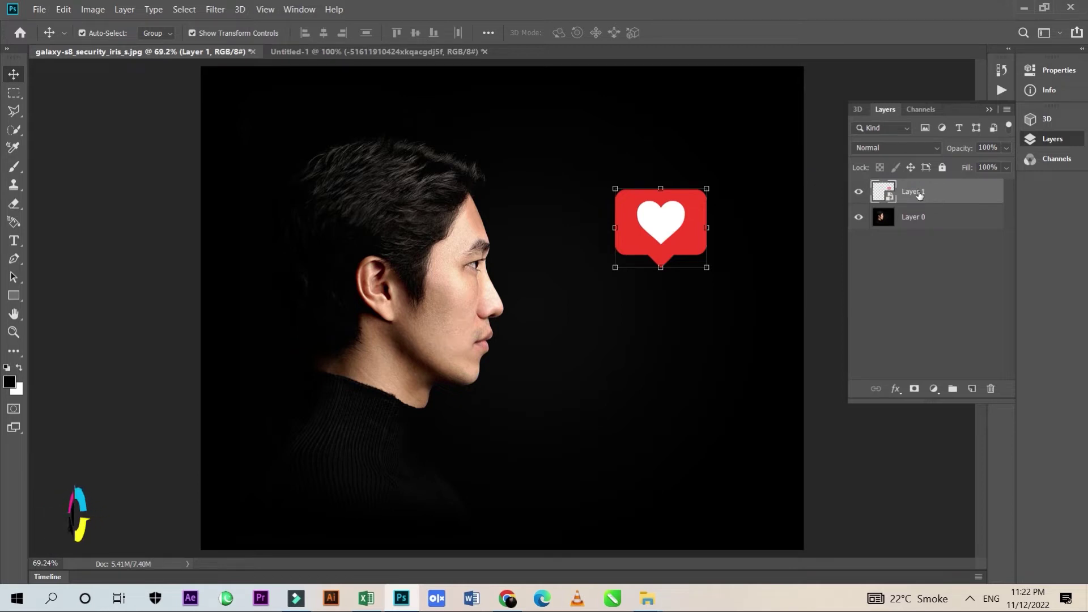
{"action": "key", "text": "ctrl"}
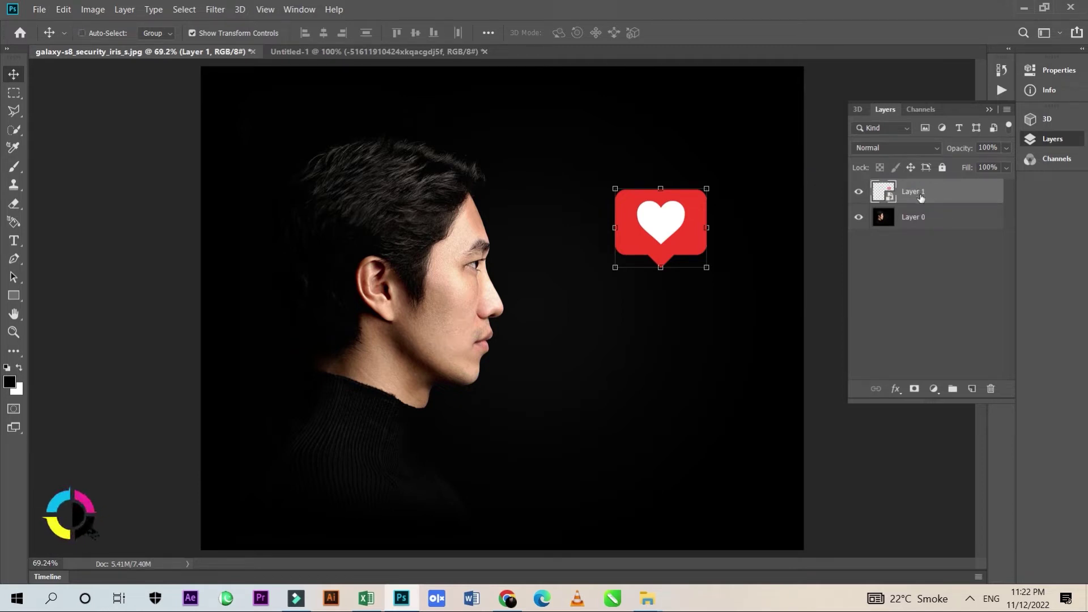
{"action": "key", "text": "ctrl+g"}
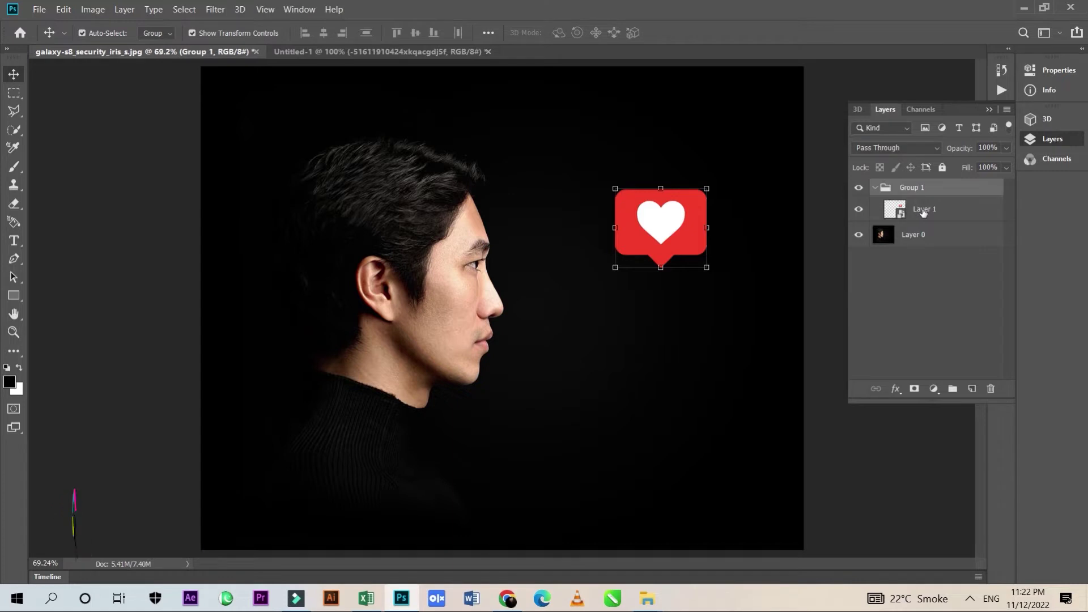
{"action": "left_click", "coordinate": [922, 211]}
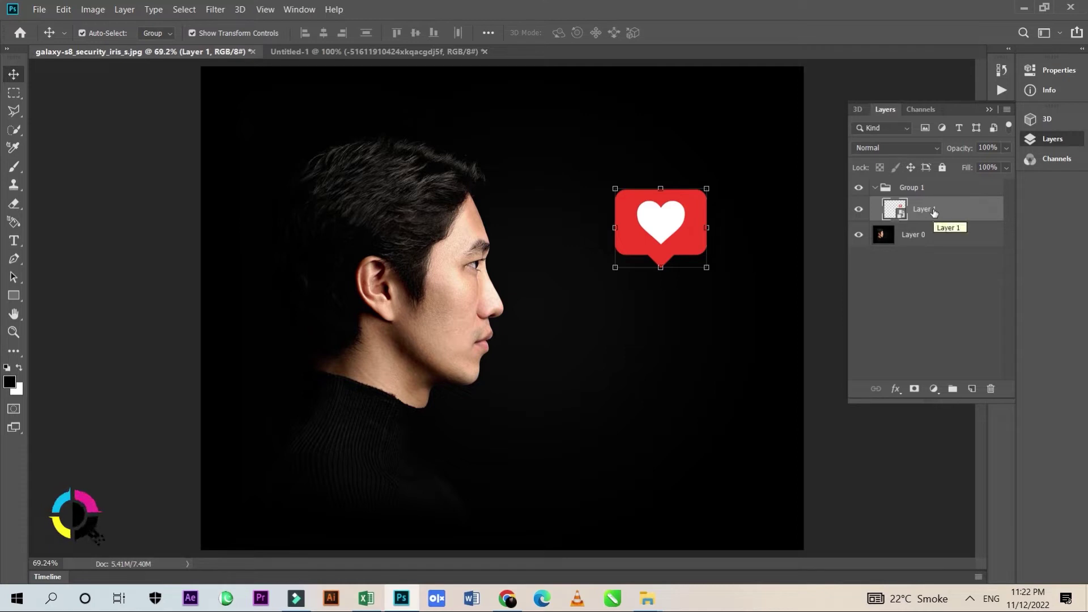
Create two Screen-blended heart copies, Layer 1 copy and Layer 1 copy 2, then select Layer 1 copy
{"action": "key", "text": "ctrl+j"}
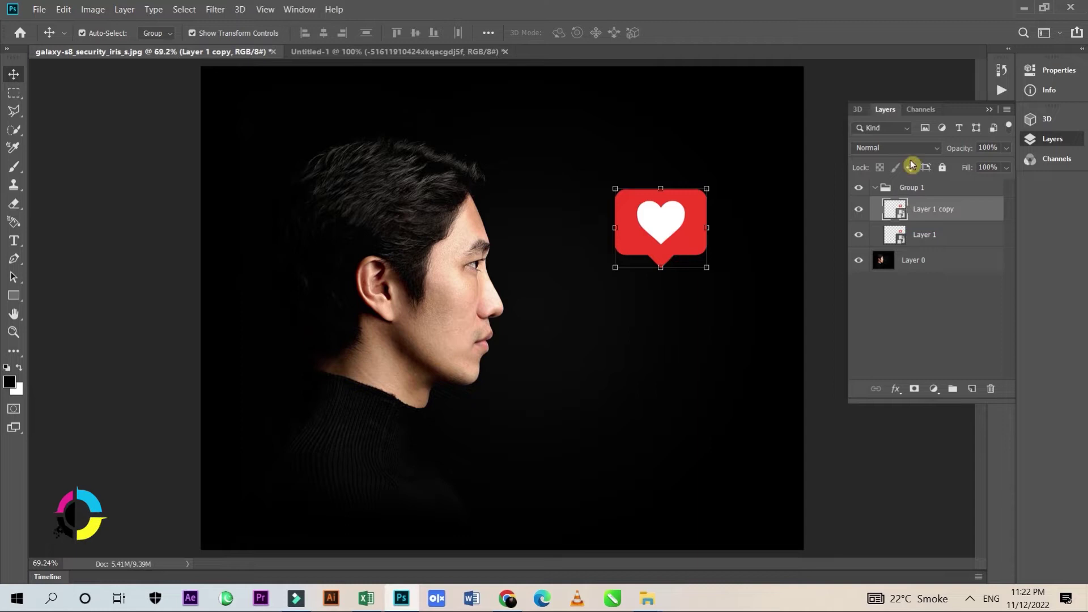
{"action": "left_click", "coordinate": [935, 150]}
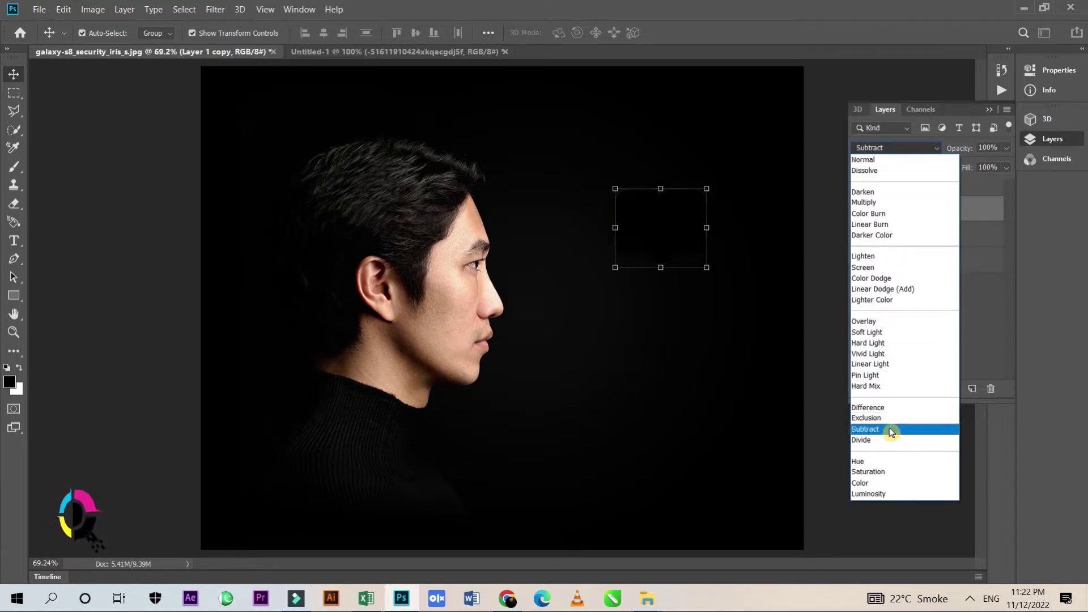
{"action": "left_click", "coordinate": [882, 272]}
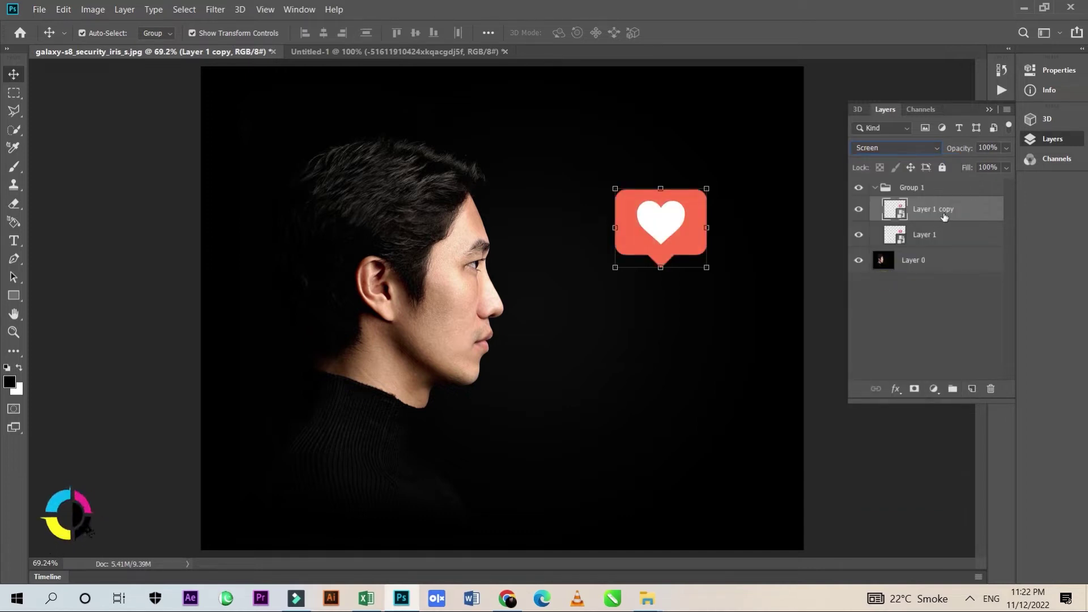
{"action": "key", "text": "ctrl+j"}
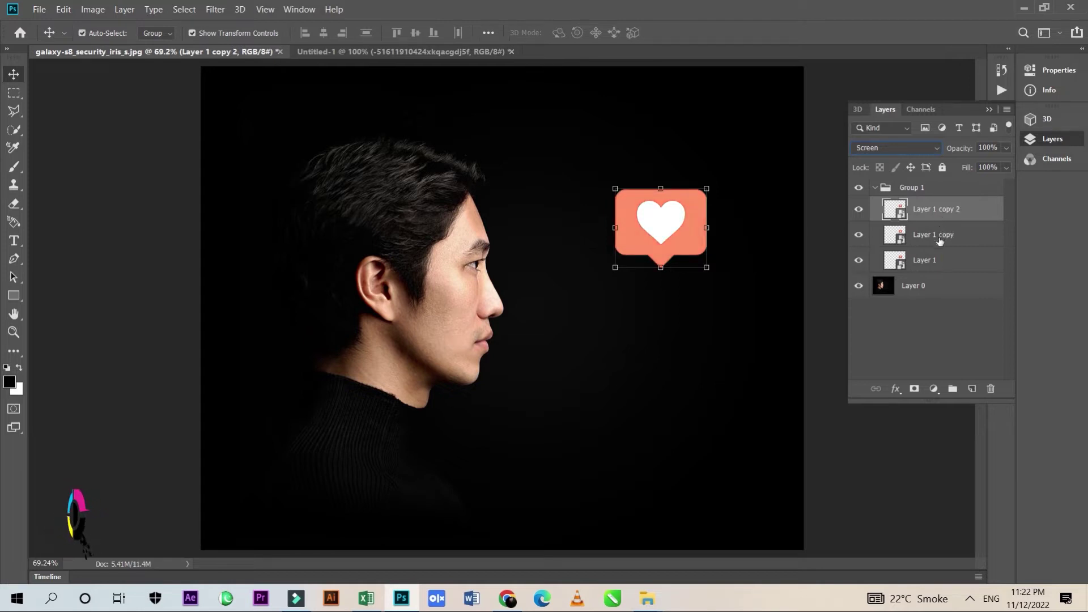
{"action": "left_click", "coordinate": [939, 241]}
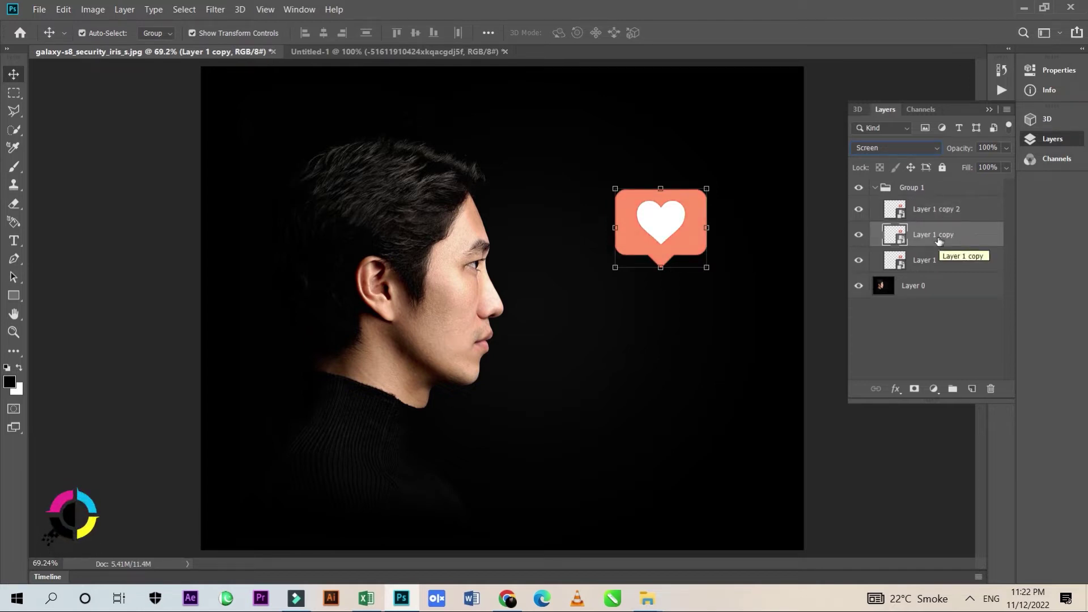
{"action": "left_click", "coordinate": [216, 9]}
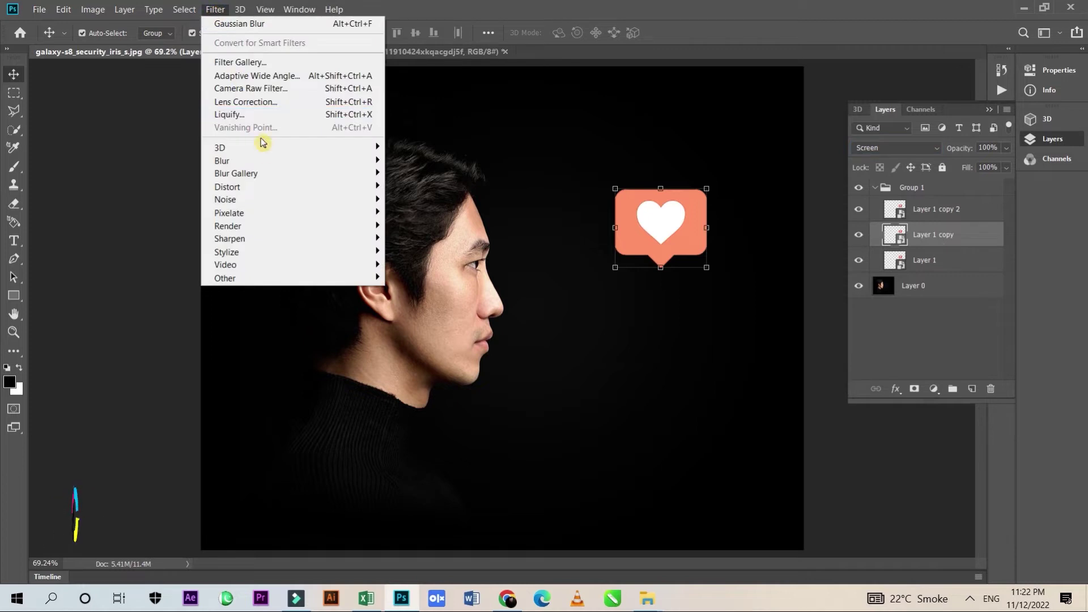
{"action": "mouse_move", "coordinate": [223, 161]}
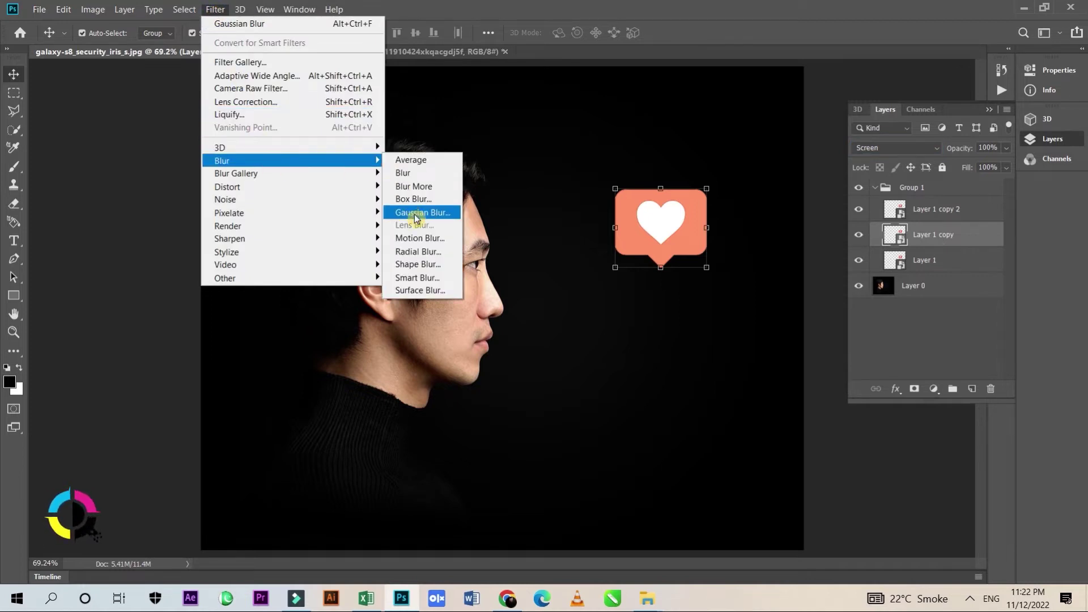
Apply a 50-pixel Gaussian Blur to Layer 1 copy, then select Layer 1 copy 2
{"action": "left_click", "coordinate": [416, 218]}
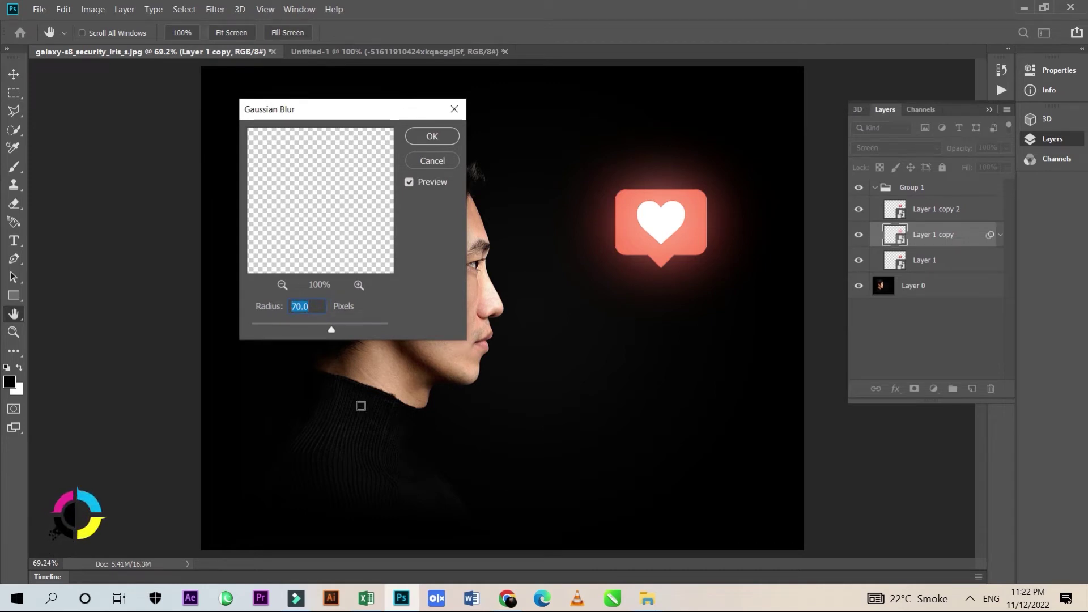
{"action": "type", "text": "50"}
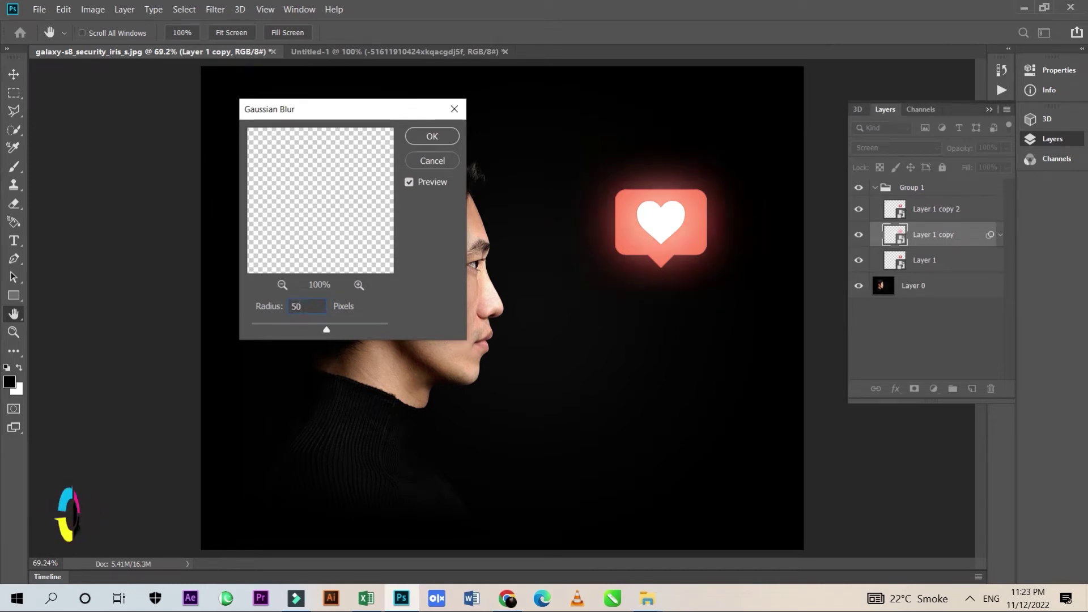
{"action": "left_click", "coordinate": [364, 296]}
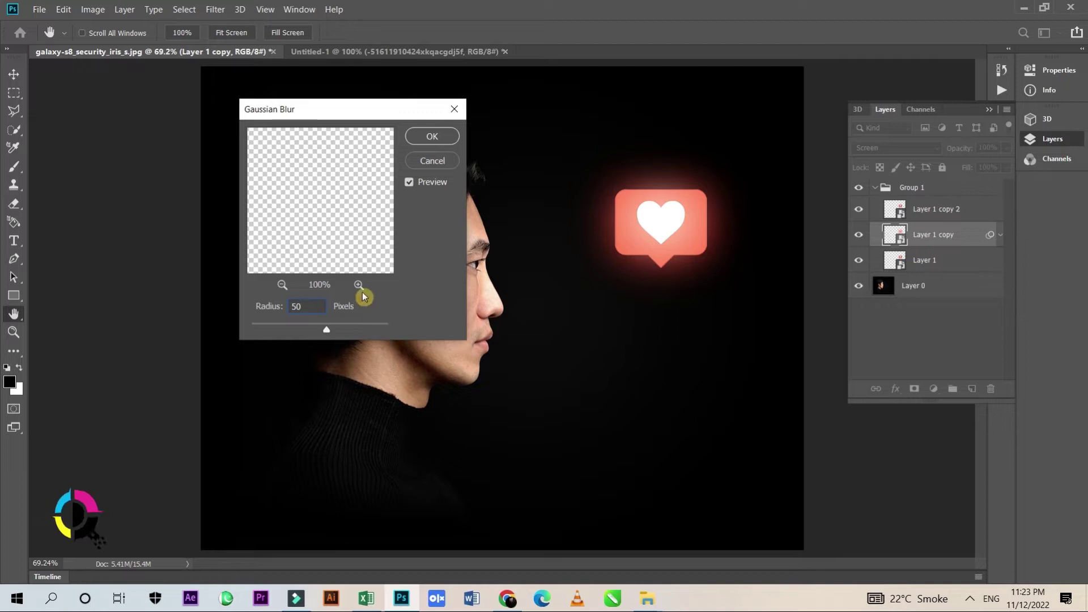
{"action": "left_click", "coordinate": [432, 139]}
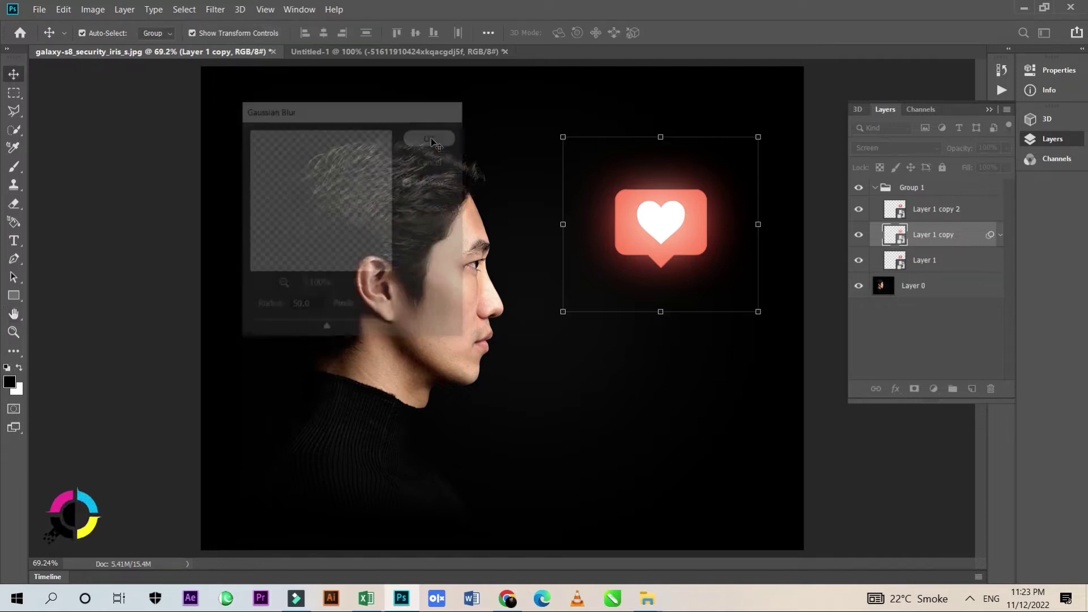
{"action": "left_click", "coordinate": [938, 215]}
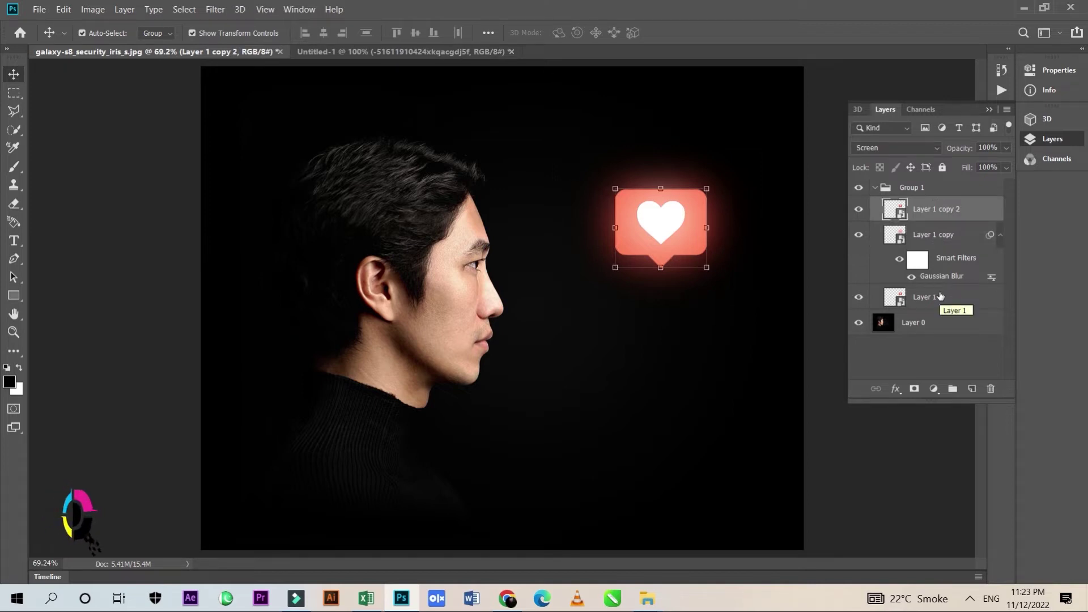
Apply a 180-pixel Gaussian Blur to Layer 1 copy 2 and collapse Group 1
{"action": "left_click", "coordinate": [212, 12]}
{"action": "mouse_move", "coordinate": [223, 160]}
{"action": "left_click", "coordinate": [422, 213]}
{"action": "type", "text": "180"}
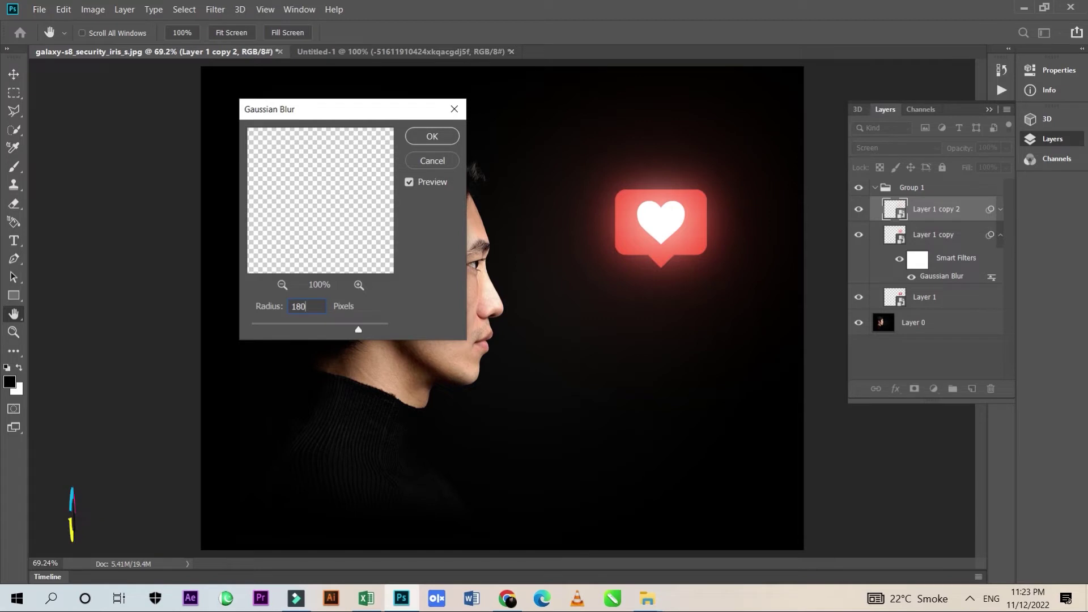
{"action": "left_click", "coordinate": [434, 138]}
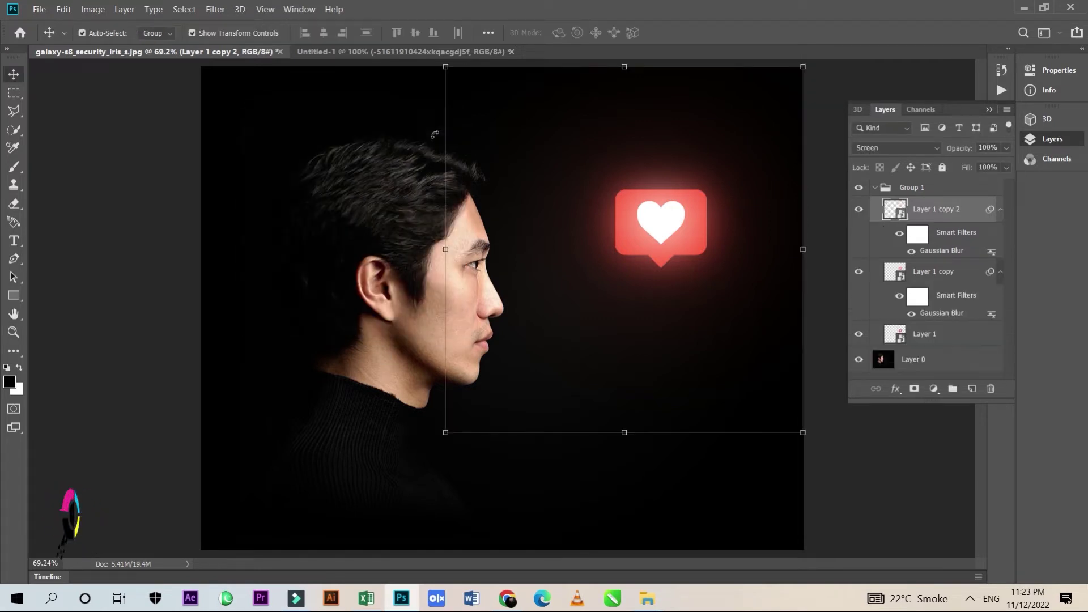
{"action": "left_click", "coordinate": [875, 187]}
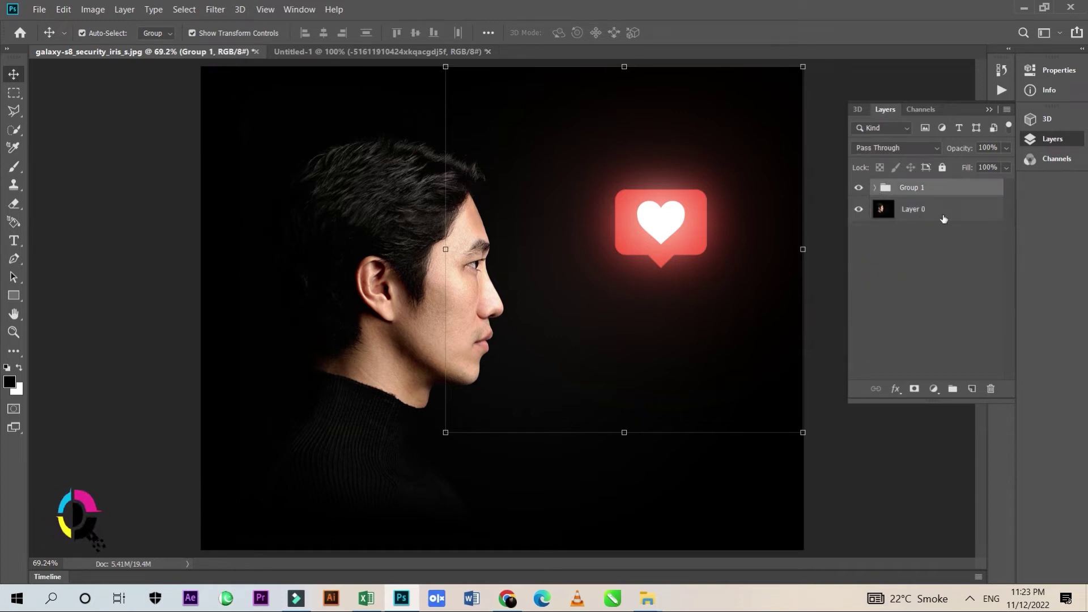
Duplicate the portrait layer Layer 0 as Layer 0 copy
{"action": "left_click", "coordinate": [943, 219]}
{"action": "key", "text": "ctrl+j"}
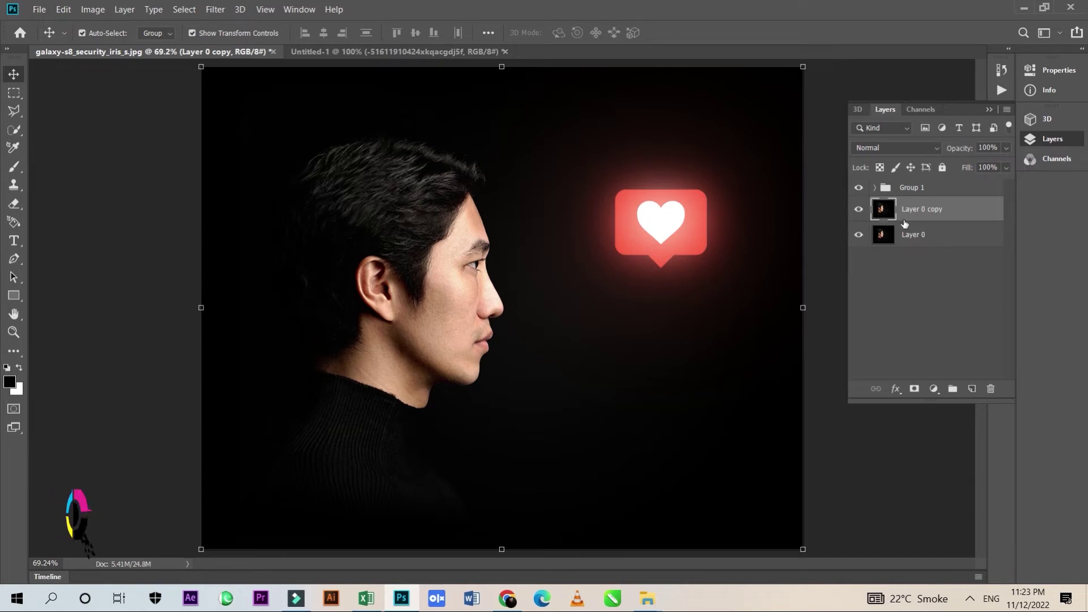
{"action": "left_click", "coordinate": [215, 9]}
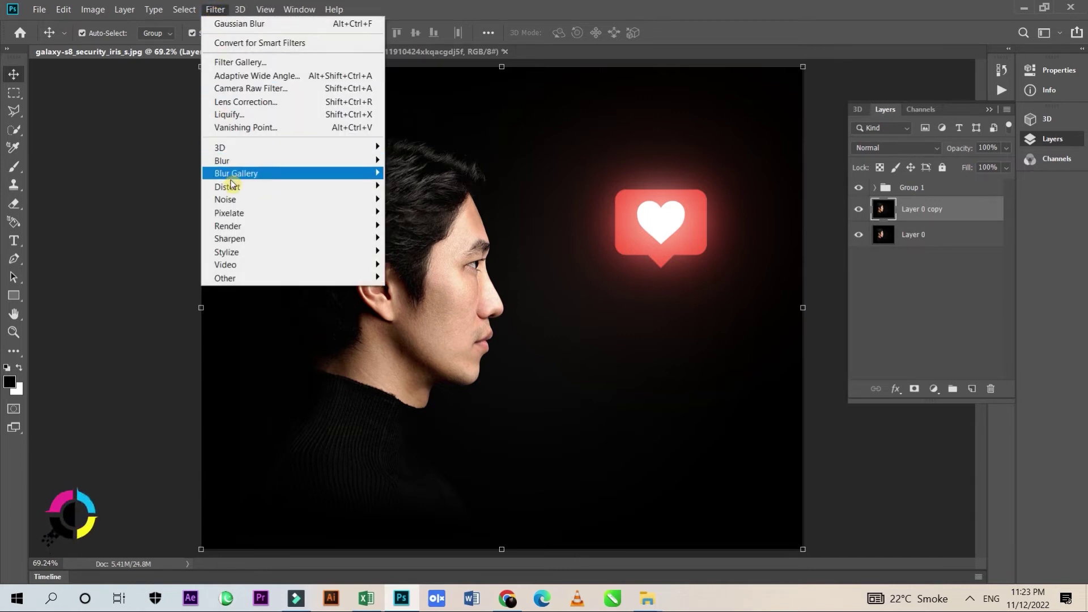
{"action": "mouse_move", "coordinate": [255, 226]}
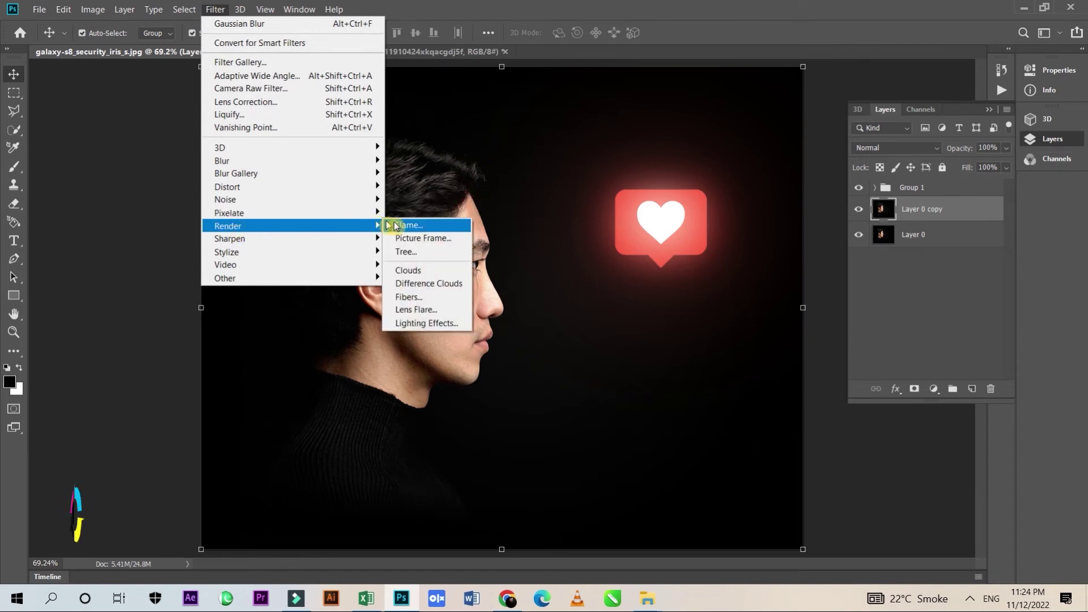
Apply Lighting Effects with the Flashlight preset, moving the spot up-right and enlarging it slightly
{"action": "left_click", "coordinate": [456, 327]}
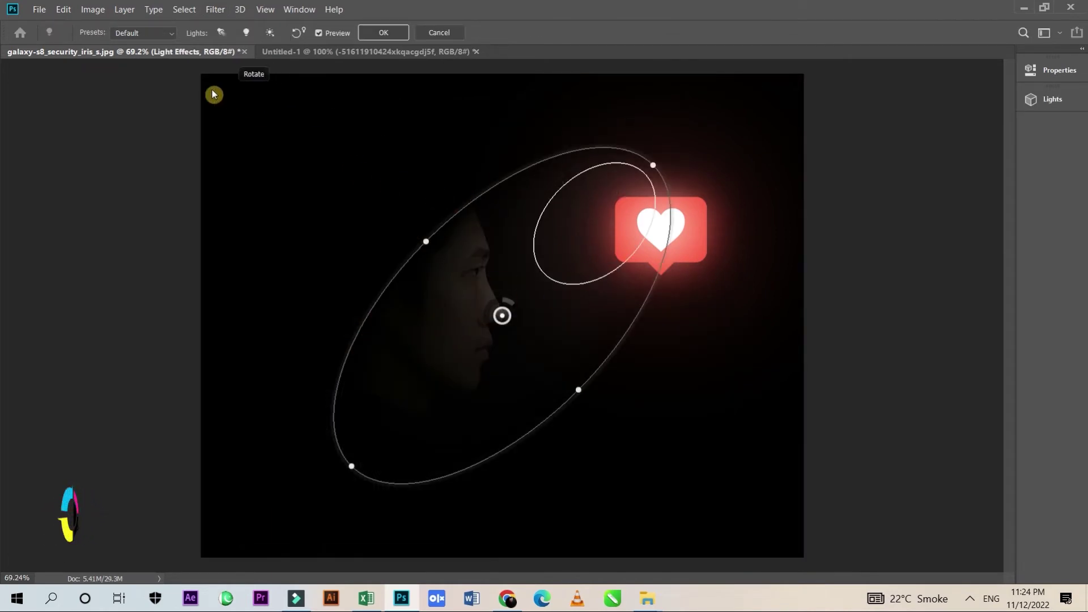
{"action": "left_click", "coordinate": [170, 32]}
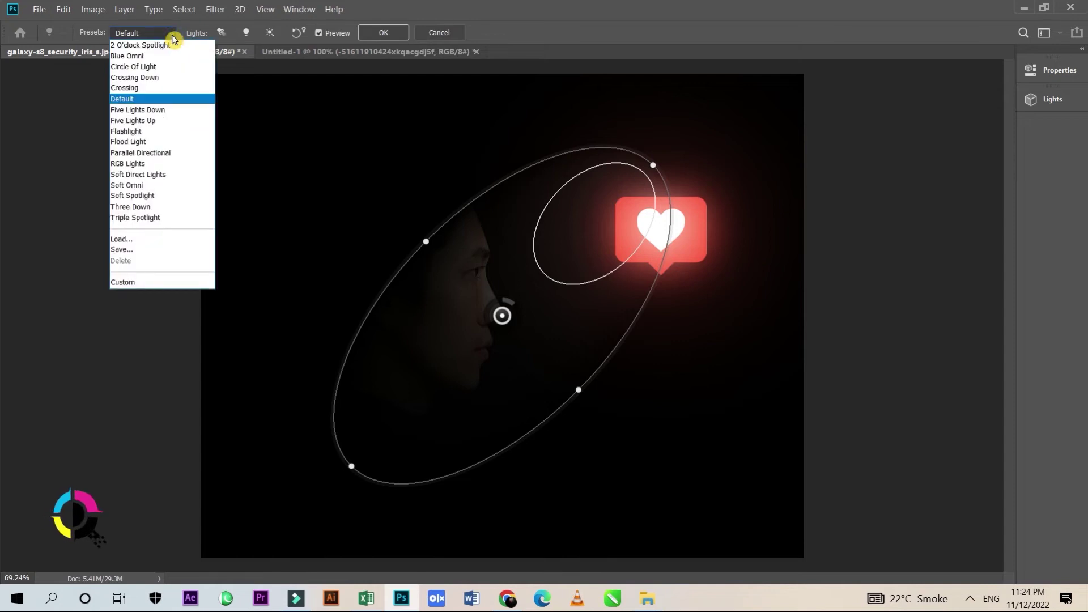
{"action": "left_click", "coordinate": [155, 132]}
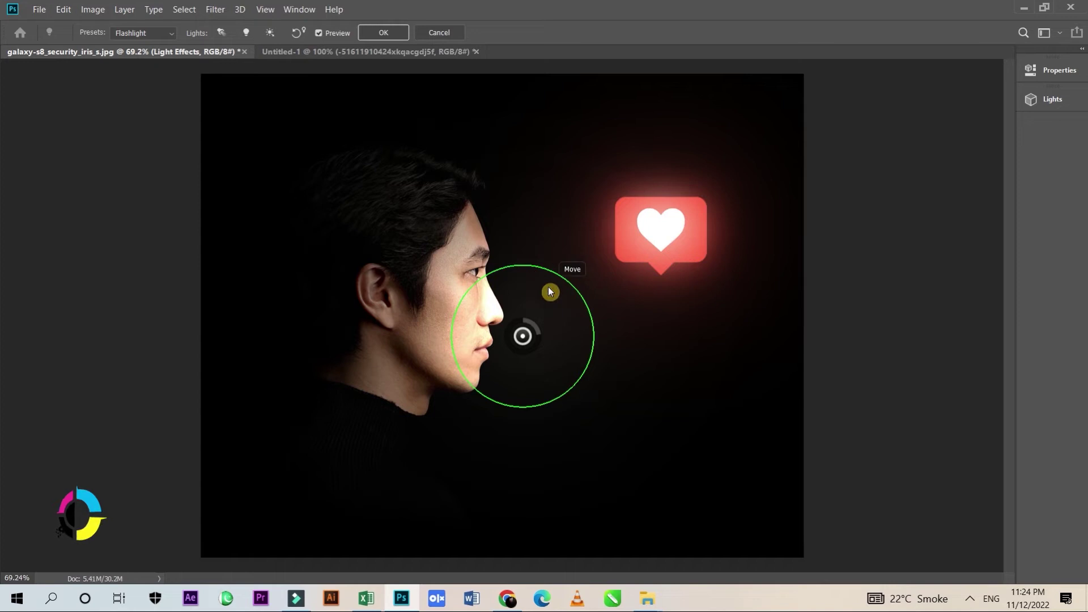
{"action": "mouse_move", "coordinate": [573, 262]}
{"action": "left_mouse_down"}
{"action": "mouse_move", "coordinate": [597, 226]}
{"action": "mouse_move", "coordinate": [593, 257]}
{"action": "left_mouse_up"}
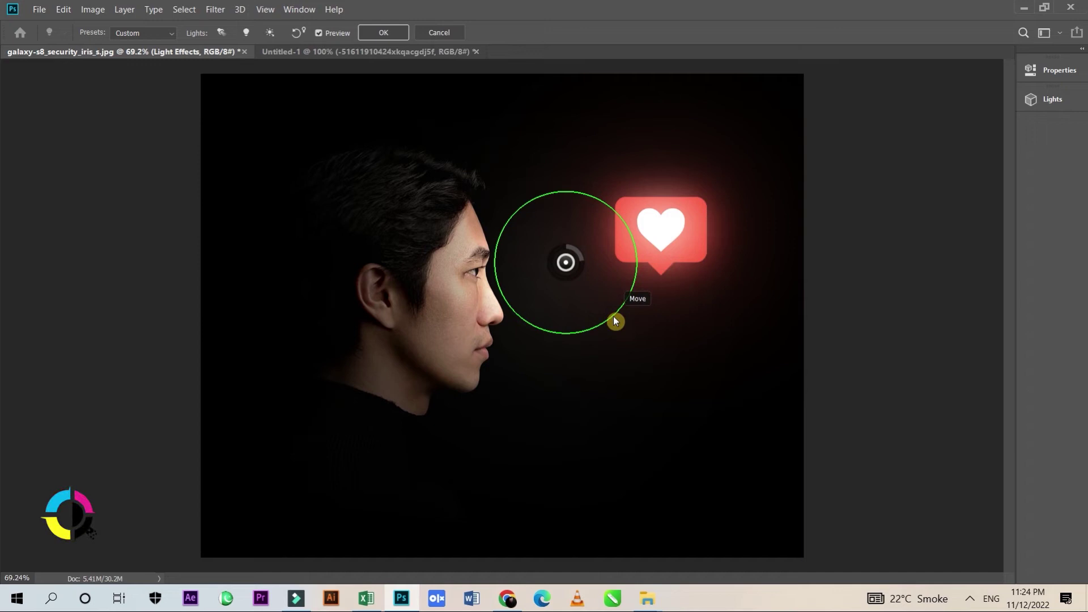
{"action": "left_click_drag", "start_coordinate": [614, 316], "coordinate": [619, 321]}
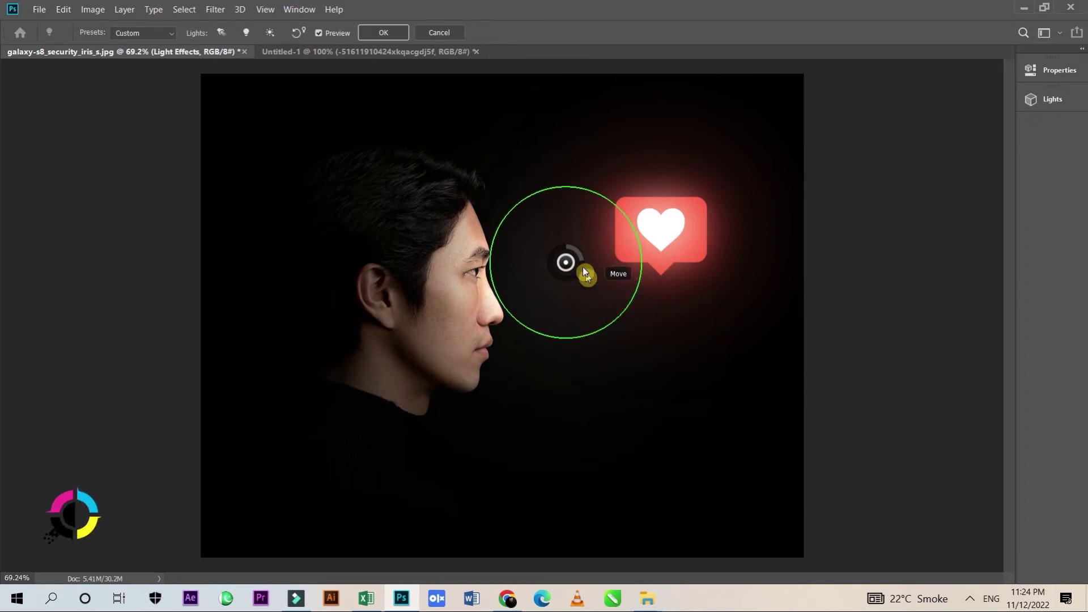
Set the light colour to pink (H 0, S 36, B 98)
{"action": "left_click", "coordinate": [1059, 70]}
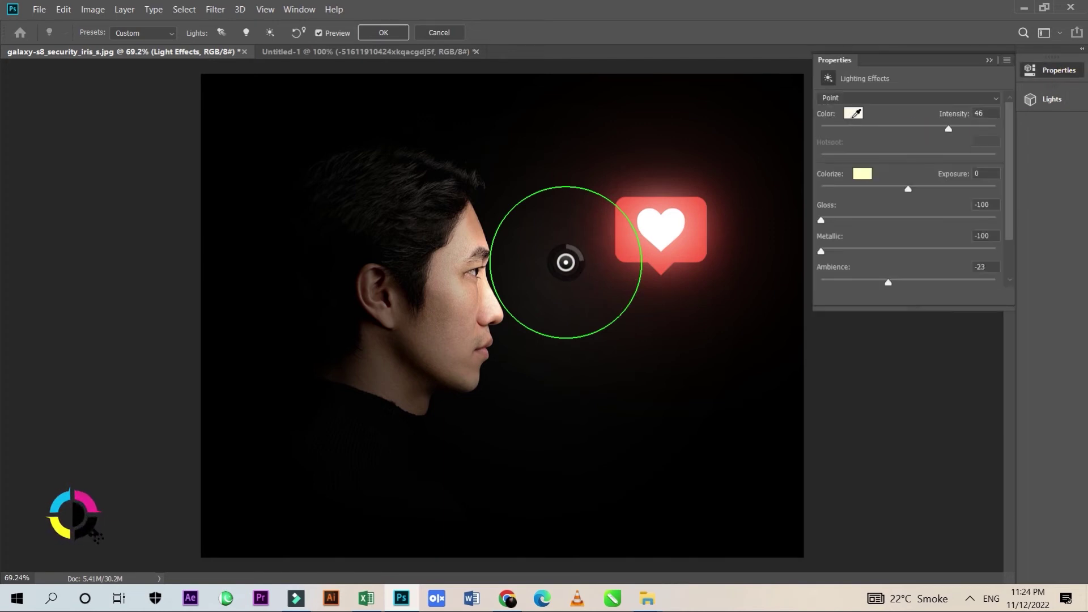
{"action": "left_click", "coordinate": [853, 113]}
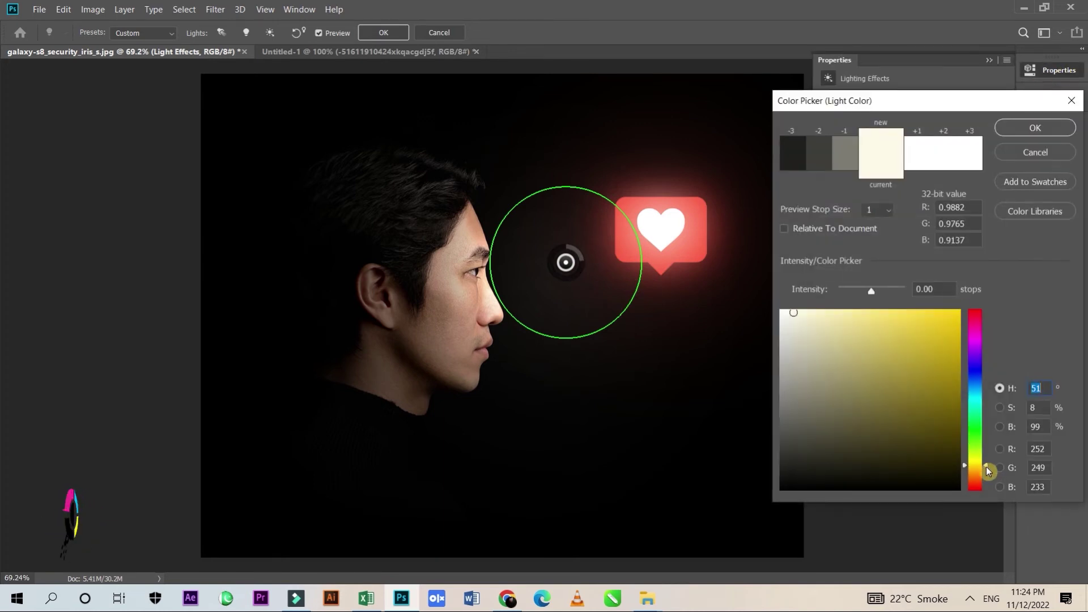
{"action": "left_click_drag", "start_coordinate": [987, 470], "coordinate": [986, 490]}
{"action": "left_click", "coordinate": [834, 316]}
{"action": "left_click_drag", "start_coordinate": [834, 316], "coordinate": [845, 315]}
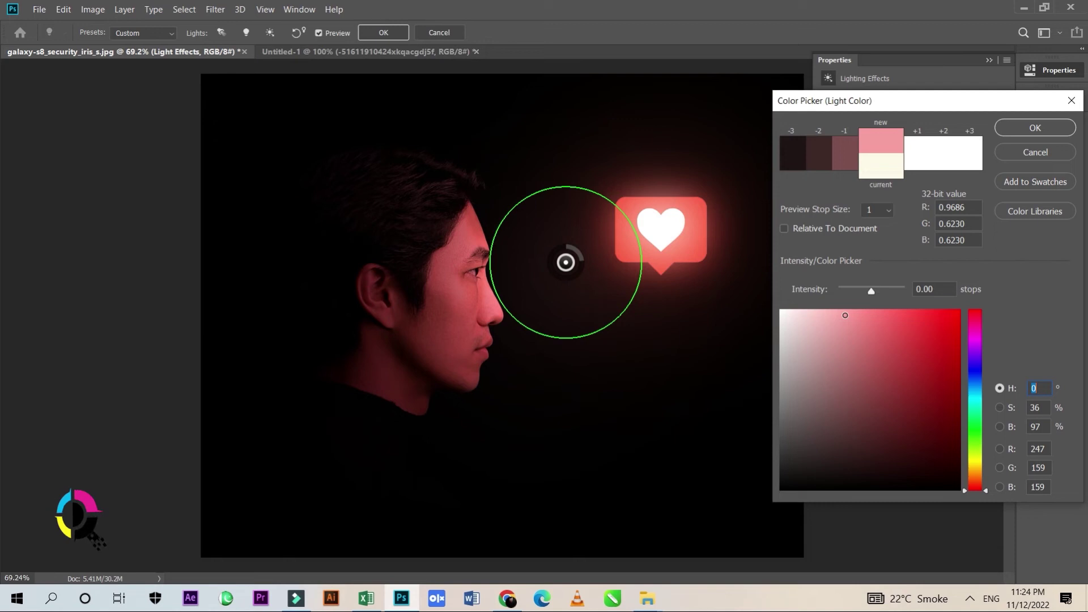
{"action": "left_click_drag", "start_coordinate": [848, 317], "coordinate": [845, 313]}
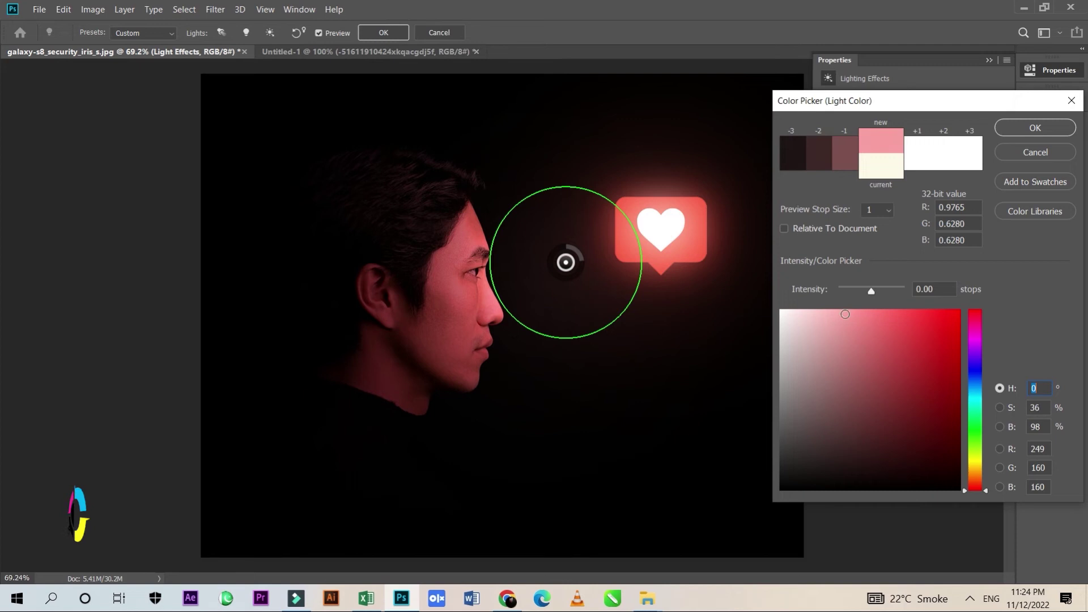
{"action": "left_click", "coordinate": [1036, 134]}
Lower the light's intensity to 45 and hide its properties
{"action": "left_click_drag", "start_coordinate": [583, 263], "coordinate": [585, 265]}
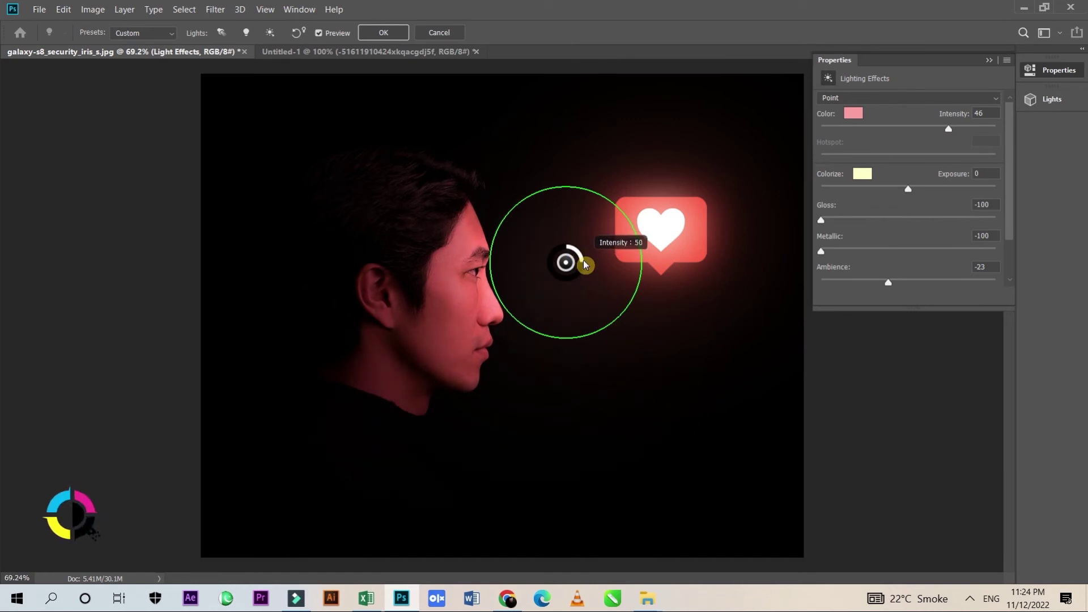
{"action": "left_click_drag", "start_coordinate": [583, 260], "coordinate": [584, 257]}
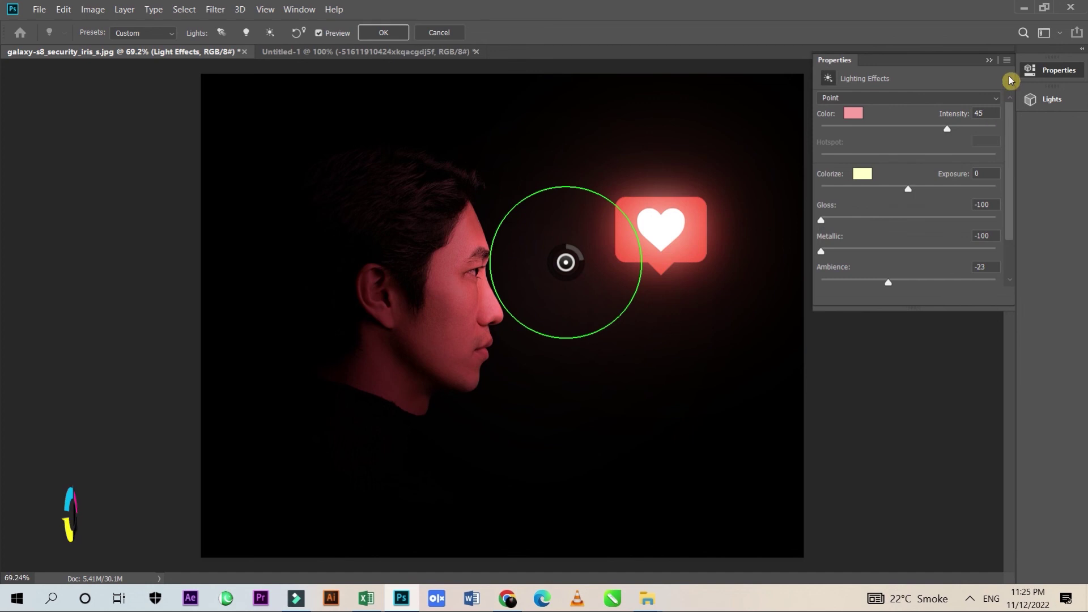
{"action": "left_click", "coordinate": [989, 61]}
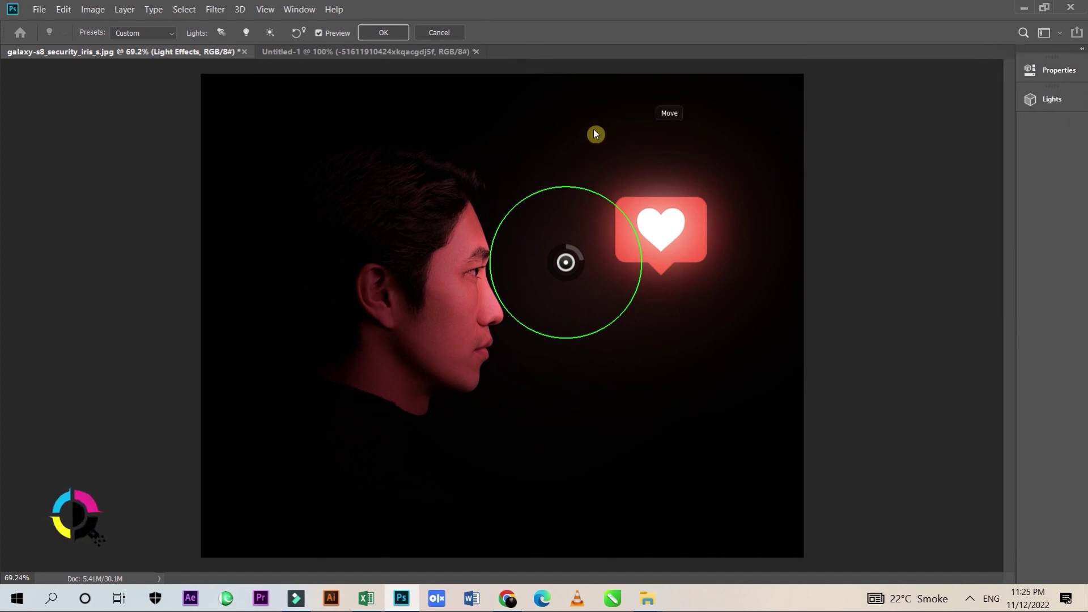
Commit the pink lighting, then toggle Group 1 and Layer 0 copy visibility to compare
{"action": "left_click", "coordinate": [381, 35]}
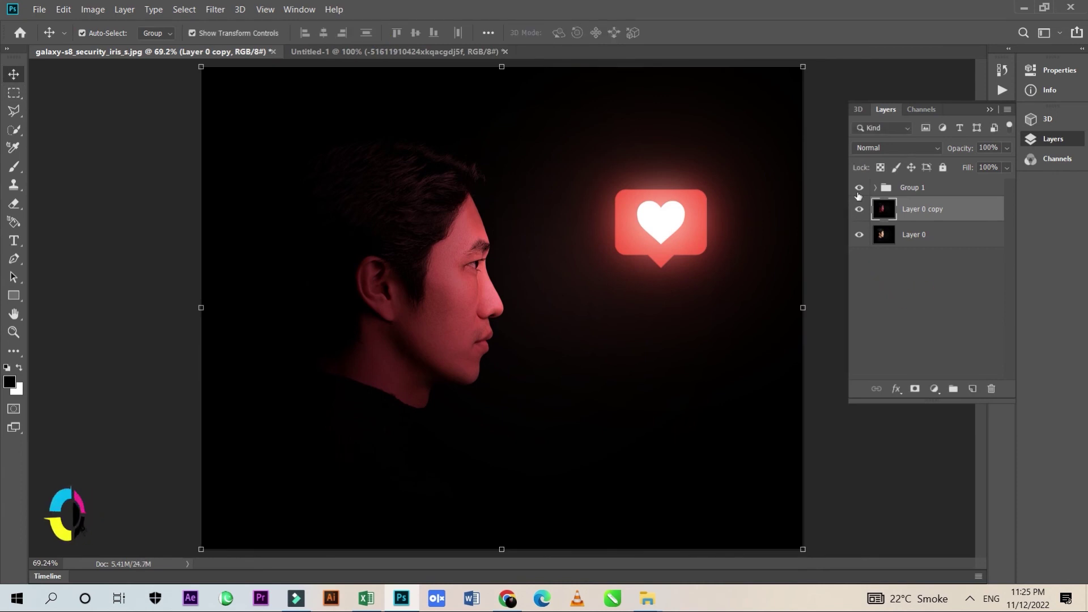
{"action": "left_click_drag", "start_coordinate": [859, 192], "coordinate": [858, 209]}
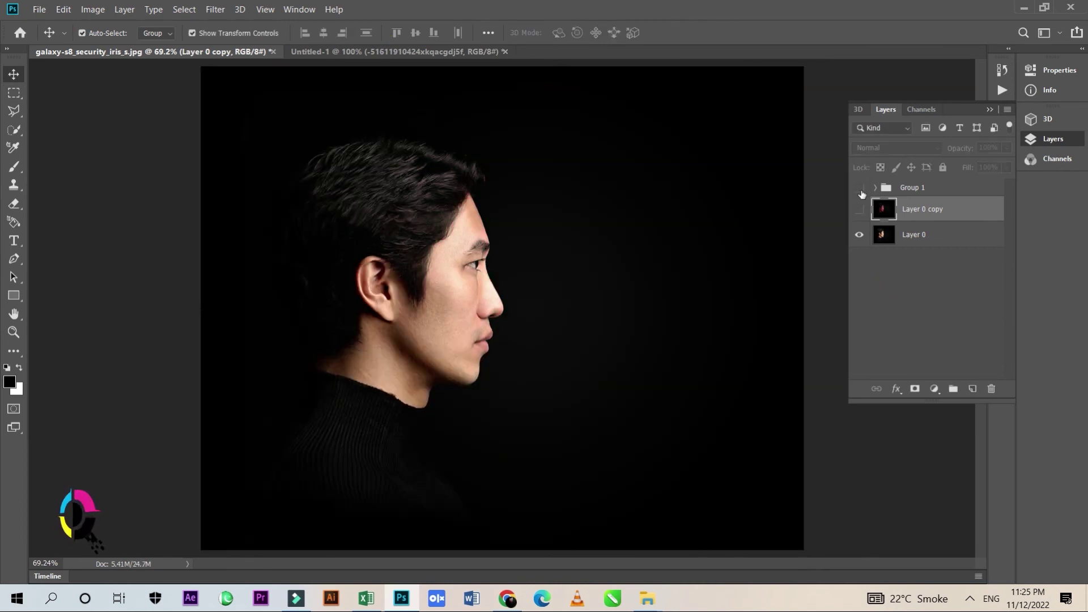
{"action": "left_click", "coordinate": [859, 187]}
{"action": "left_click", "coordinate": [859, 209]}
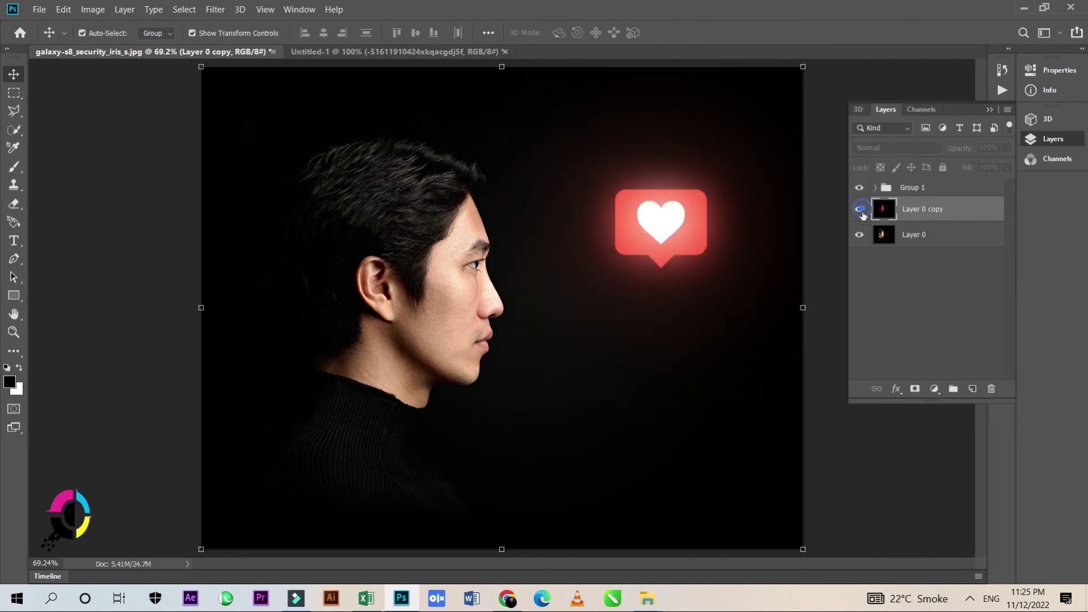